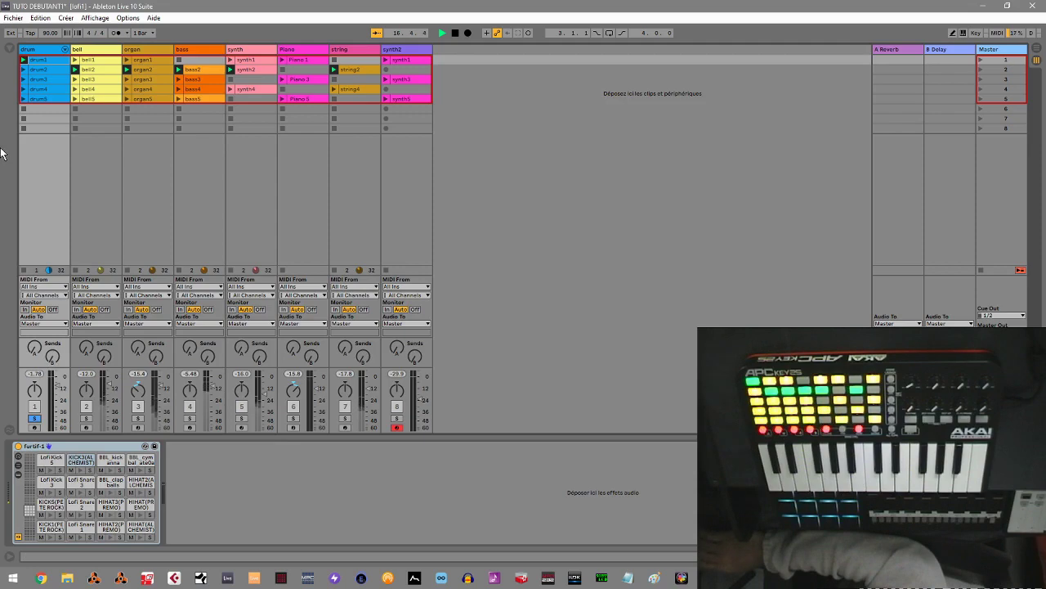
- Open the notes of the drum1 clip for a close view and stop playback
double_click(58, 61)
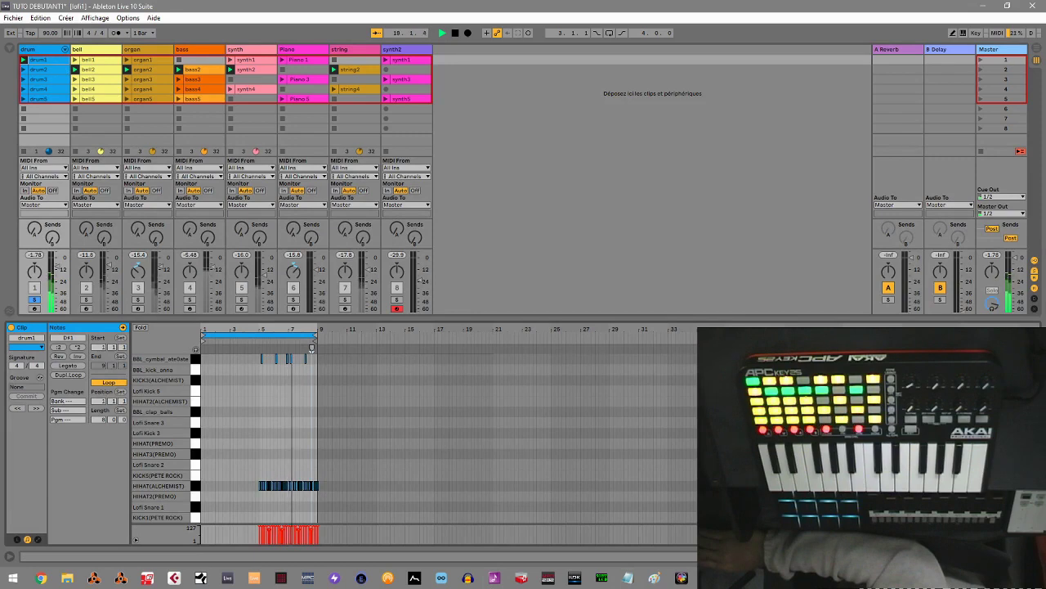
key("plus")
key("plus")
key("plus")
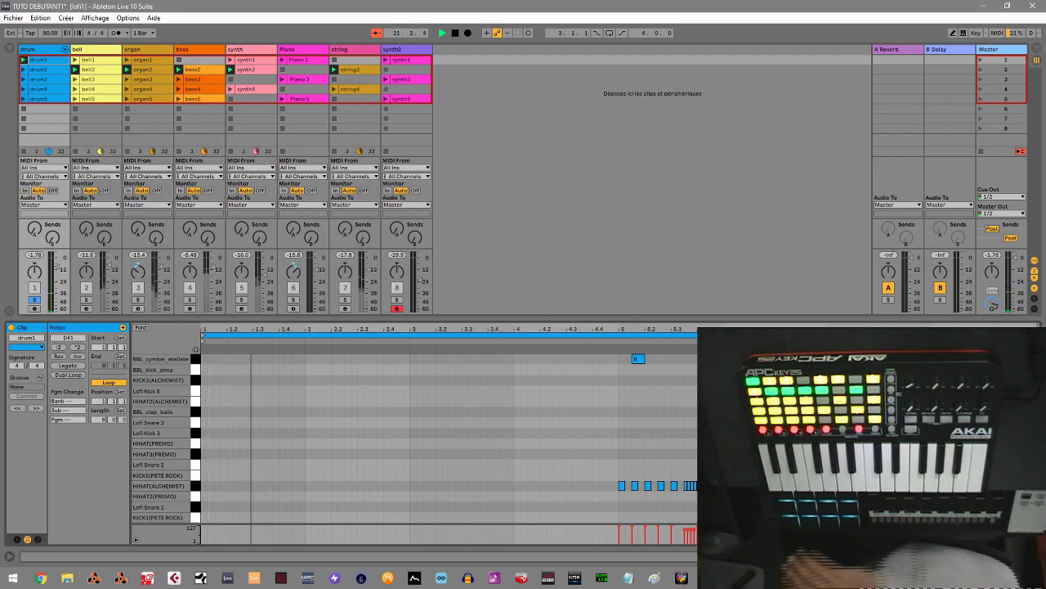
key("space")
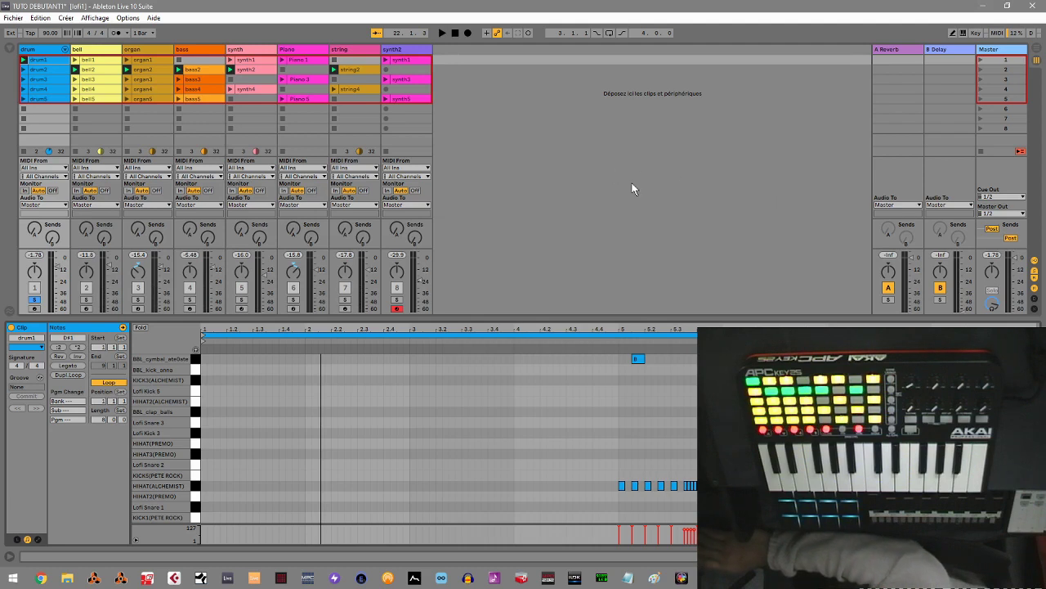
- Turn off solo on the drum track and view more of the drum2 clip's notes
left_click(34, 299)
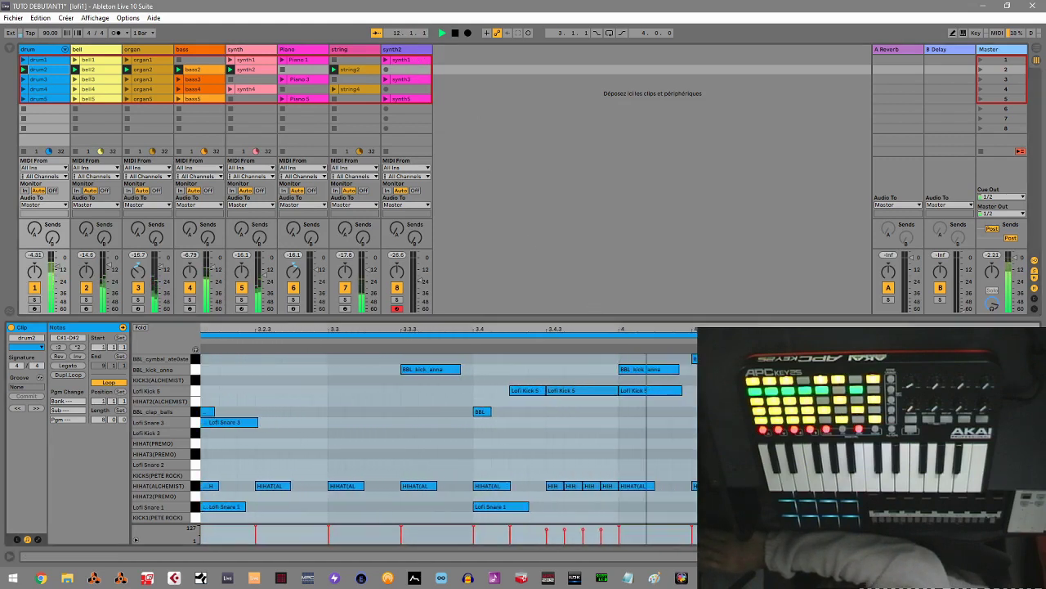
key("minus")
key("minus")
key("minus")
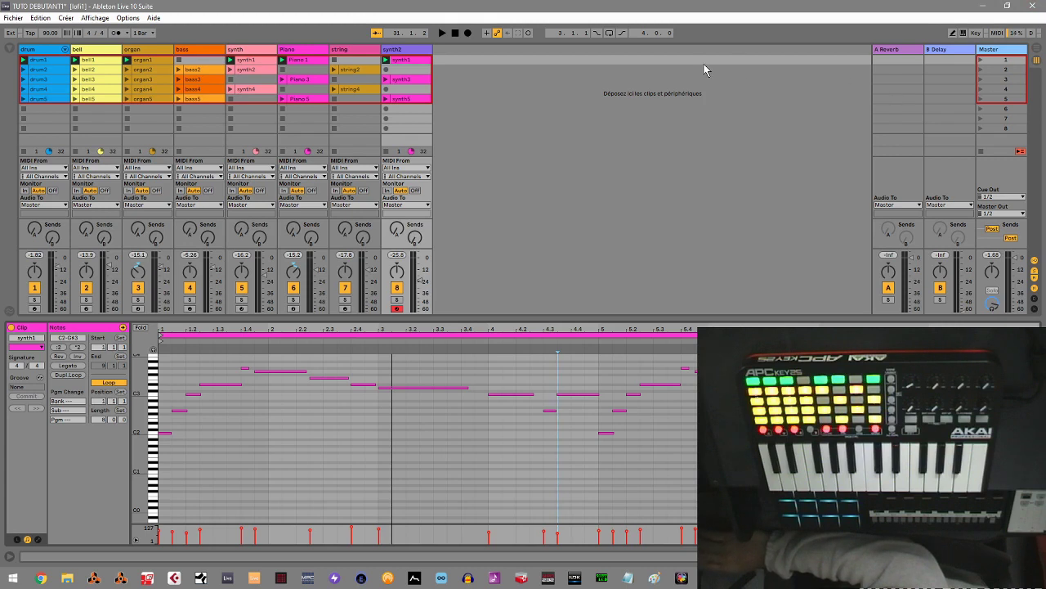
- Record a short MIDI clip into the sixth slot of the synth2 track and delete that clip
left_click(402, 50)
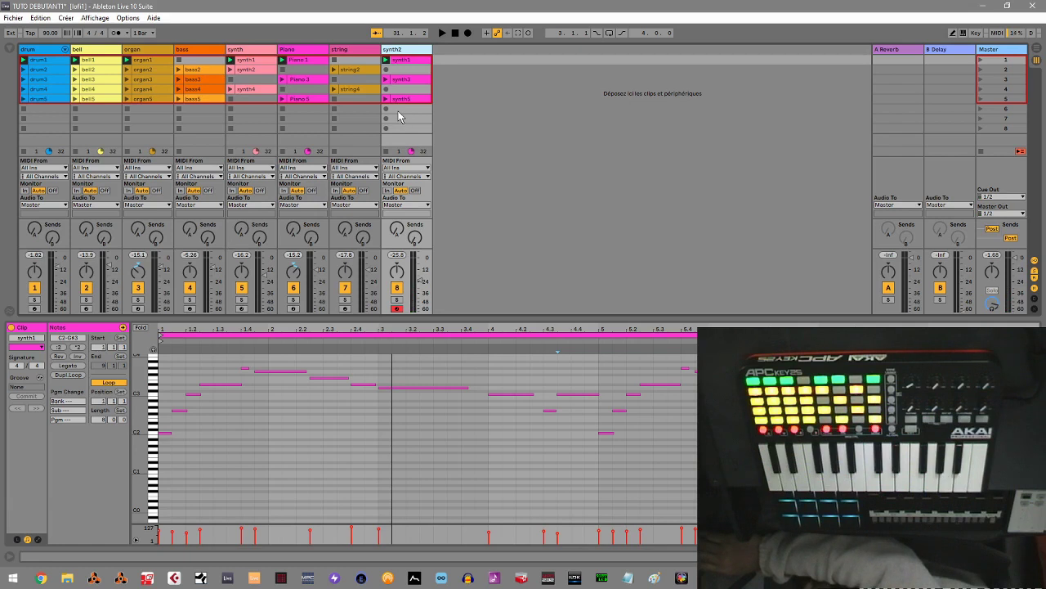
left_click(389, 108)
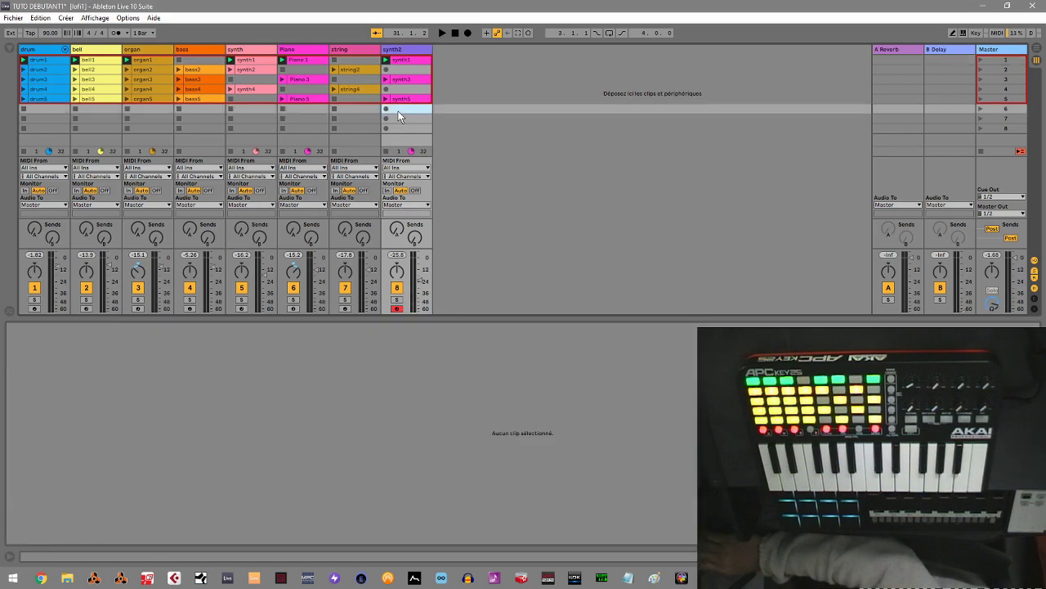
left_click(385, 109)
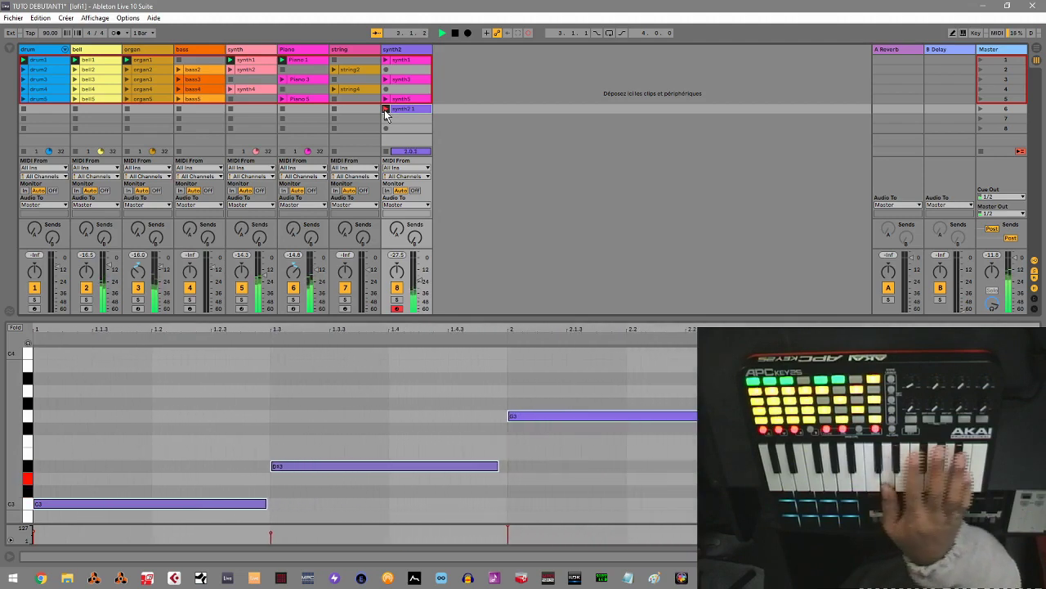
left_click(386, 110)
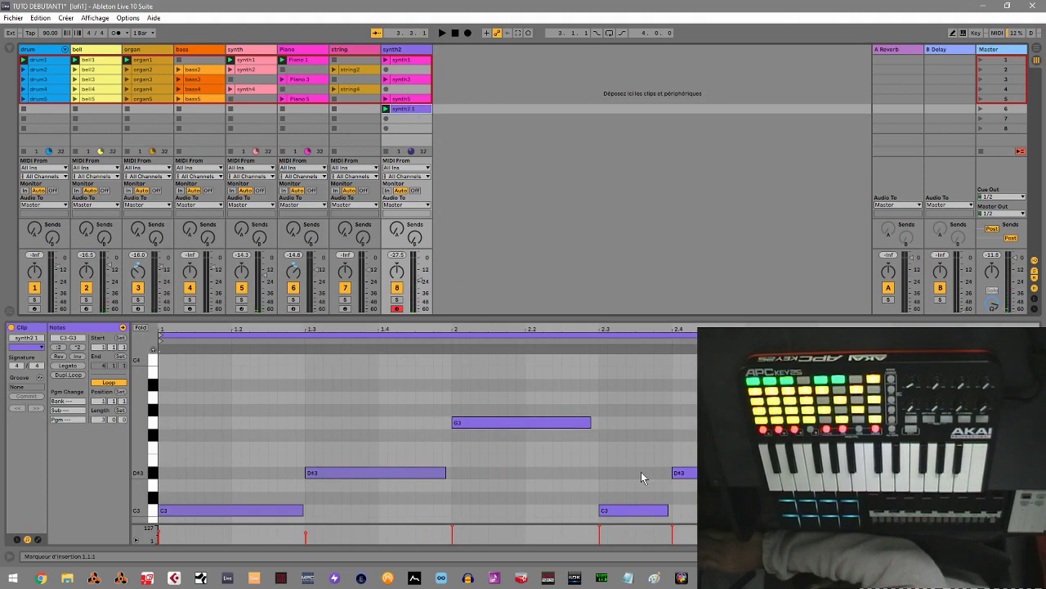
right_click(414, 113)
left_click(436, 112)
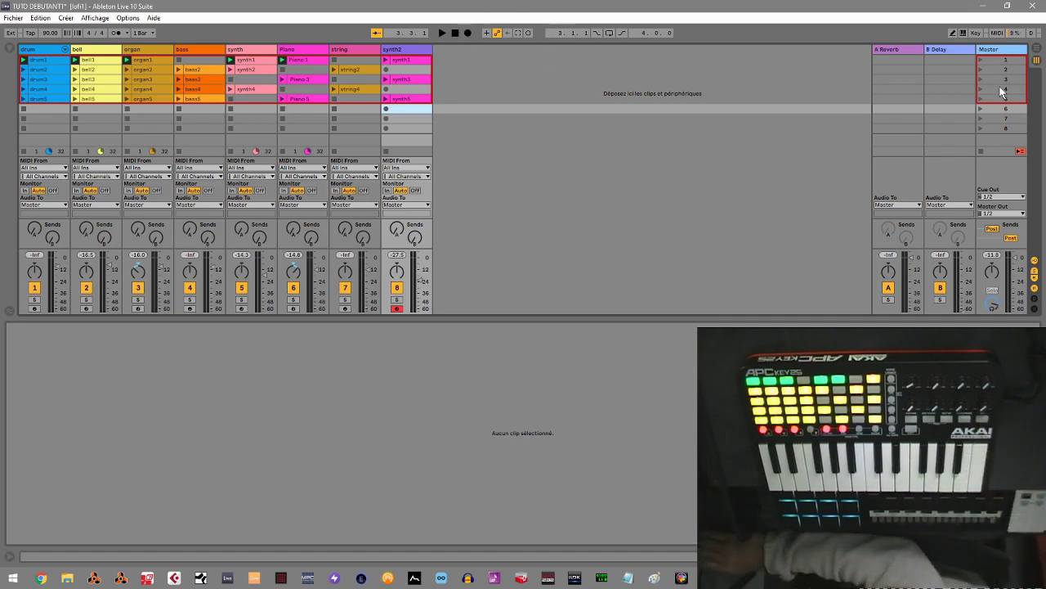
- Record a live performance of session scenes 1, 2, 1, 3, 2 and 4 into the arrangement
left_click(1035, 50)
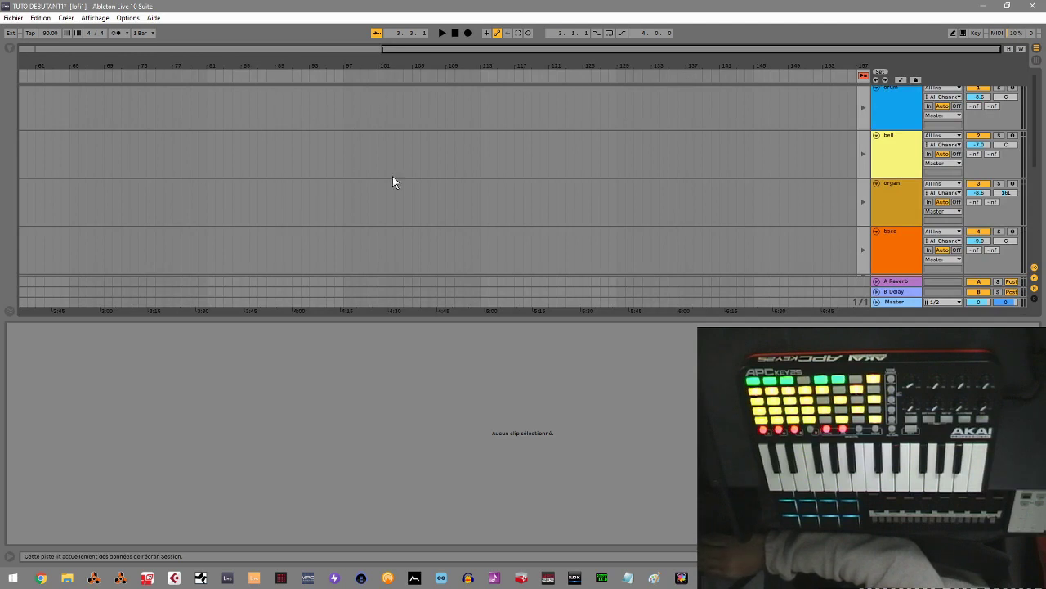
left_click(1038, 60)
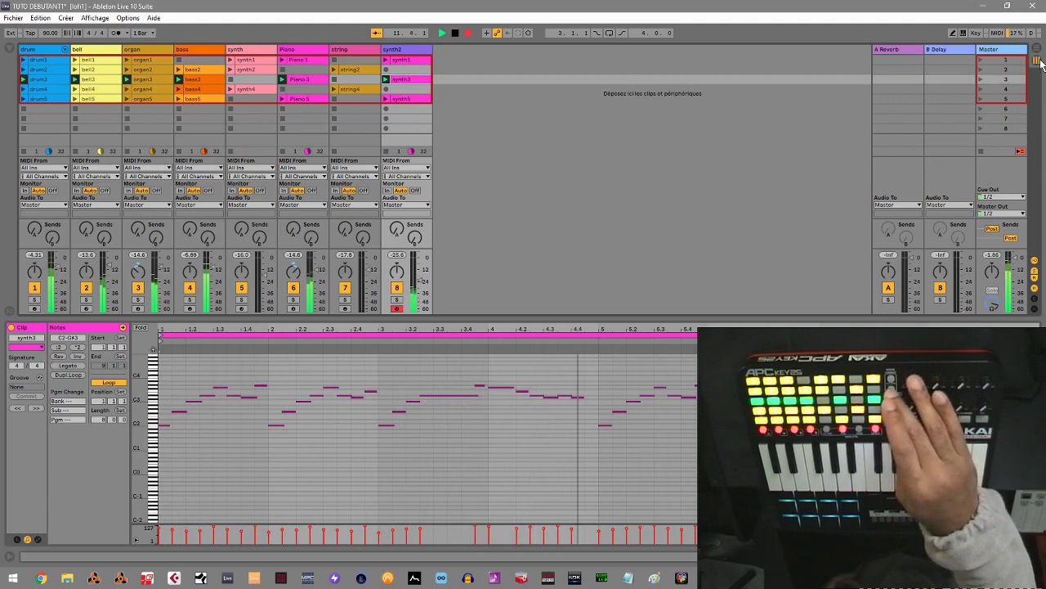
key("Delete")
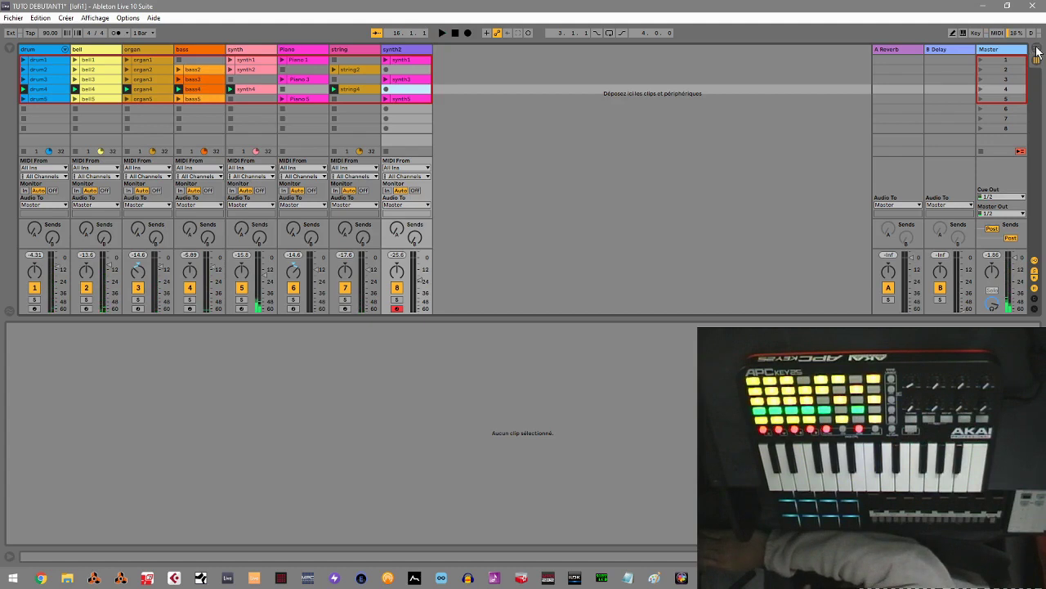
- Show the beginning of the recorded arrangement and return all tracks to arrangement playback
left_click(1036, 50)
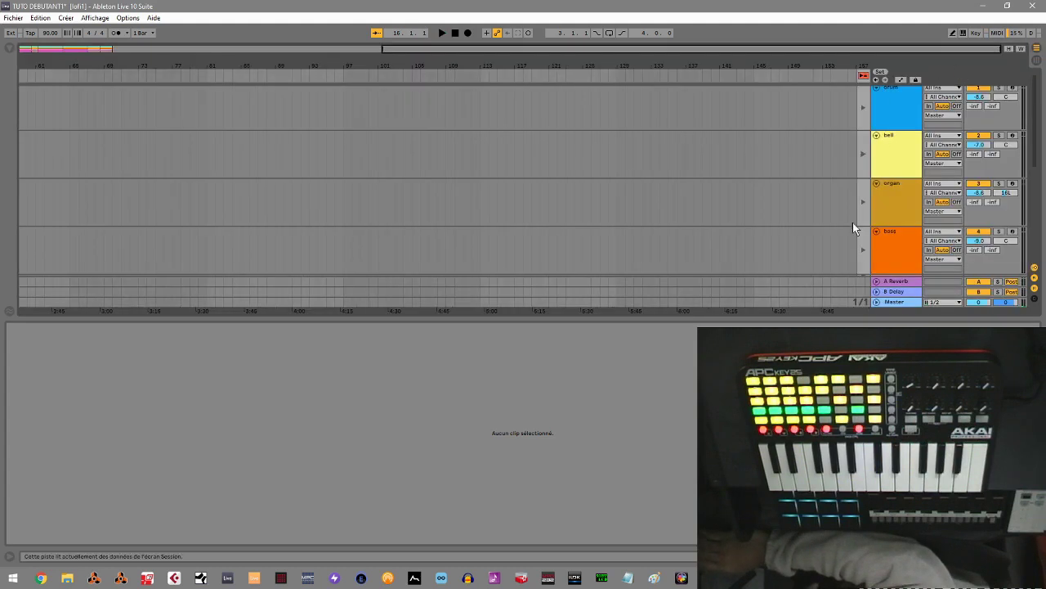
left_click_drag(861, 49, 475, 49)
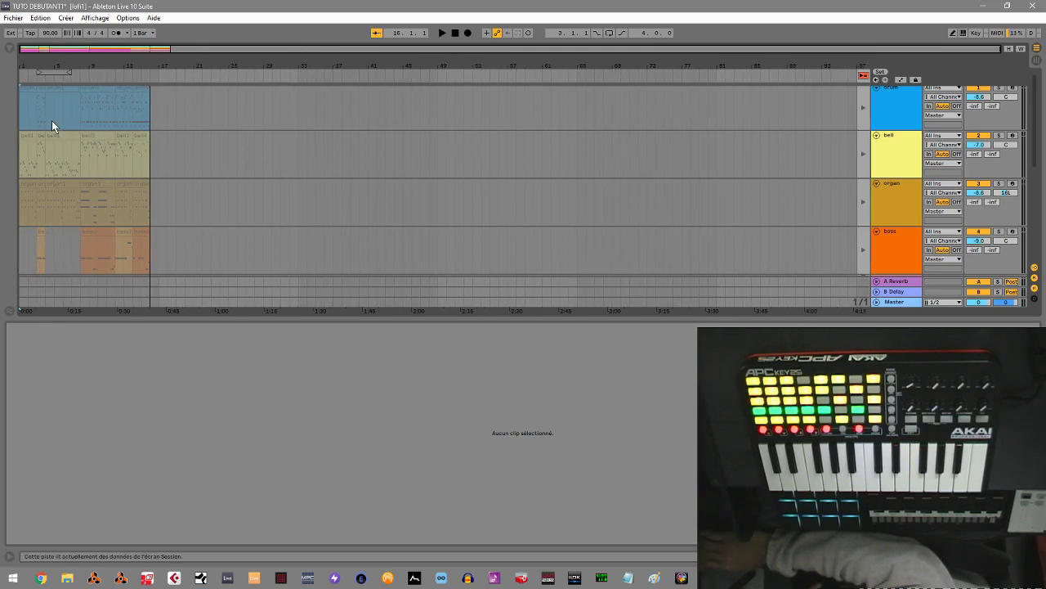
left_click(866, 76)
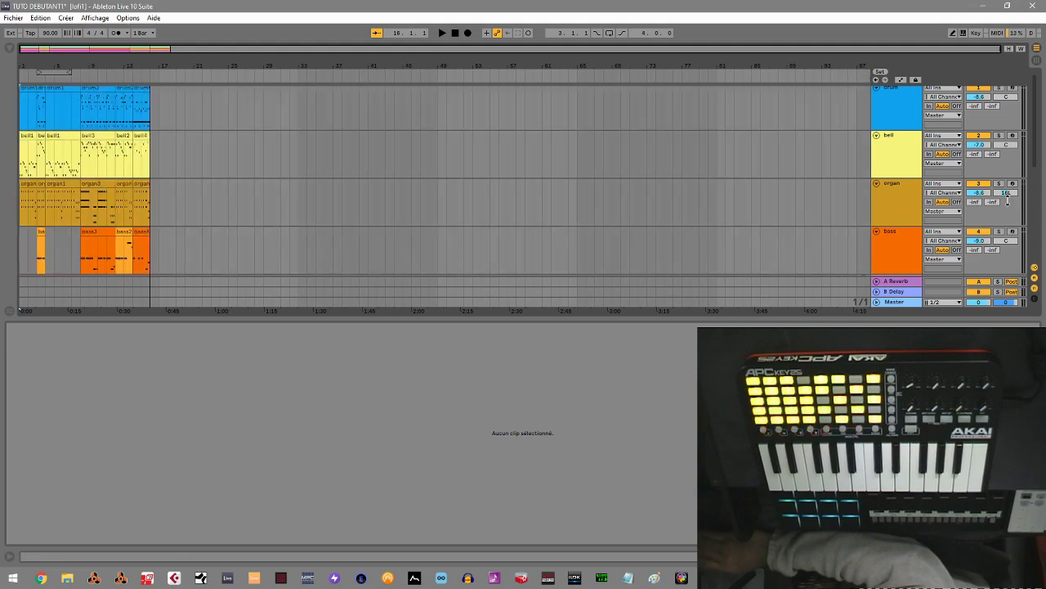
- Play the recorded arrangement from the start, examine its clips up close and stop after the last clips
left_click(1037, 61)
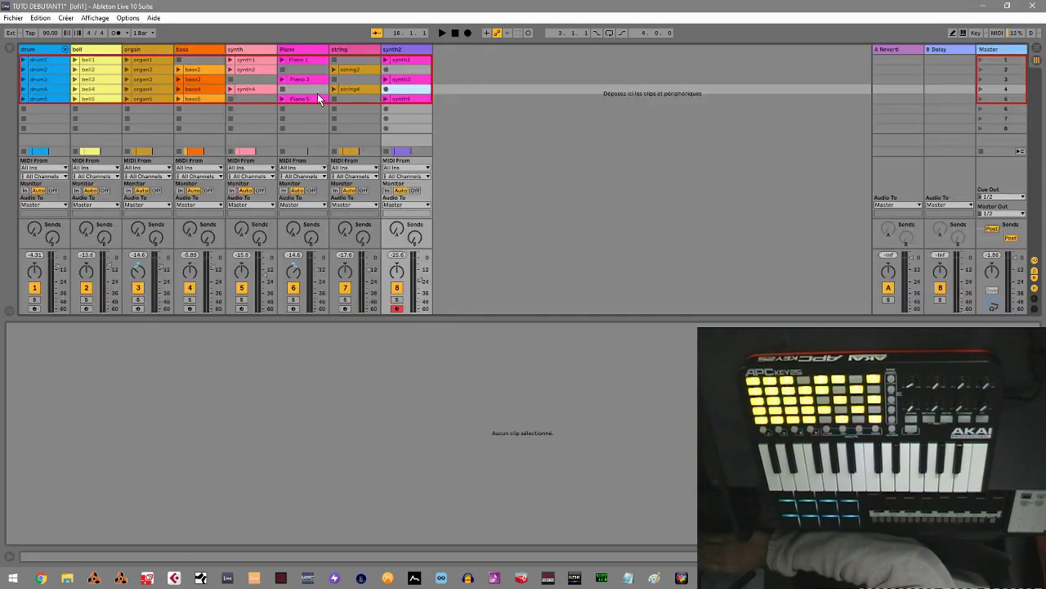
left_click(1036, 49)
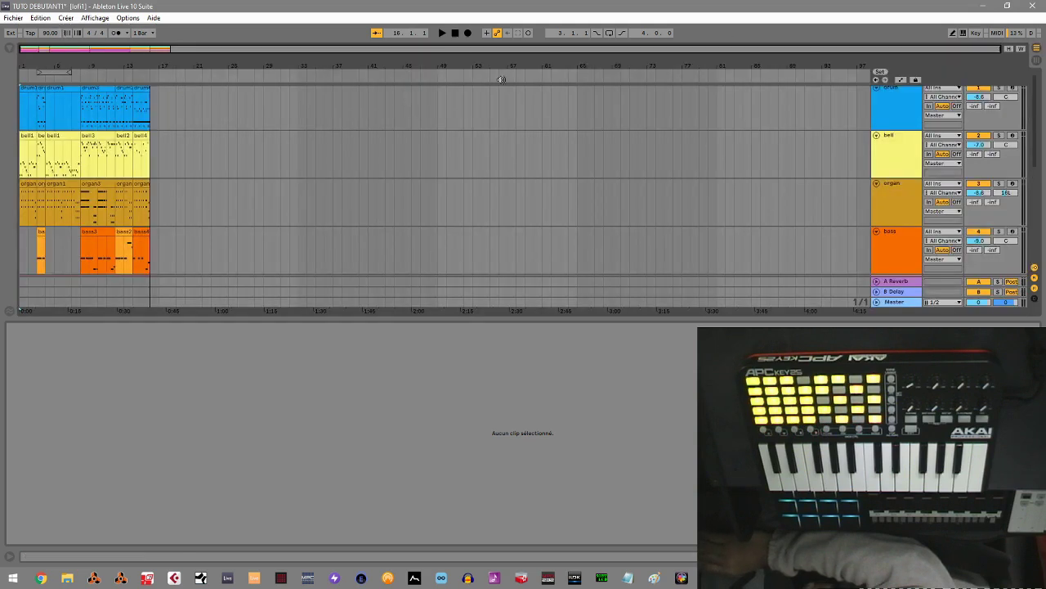
left_click(455, 34)
left_click(441, 33)
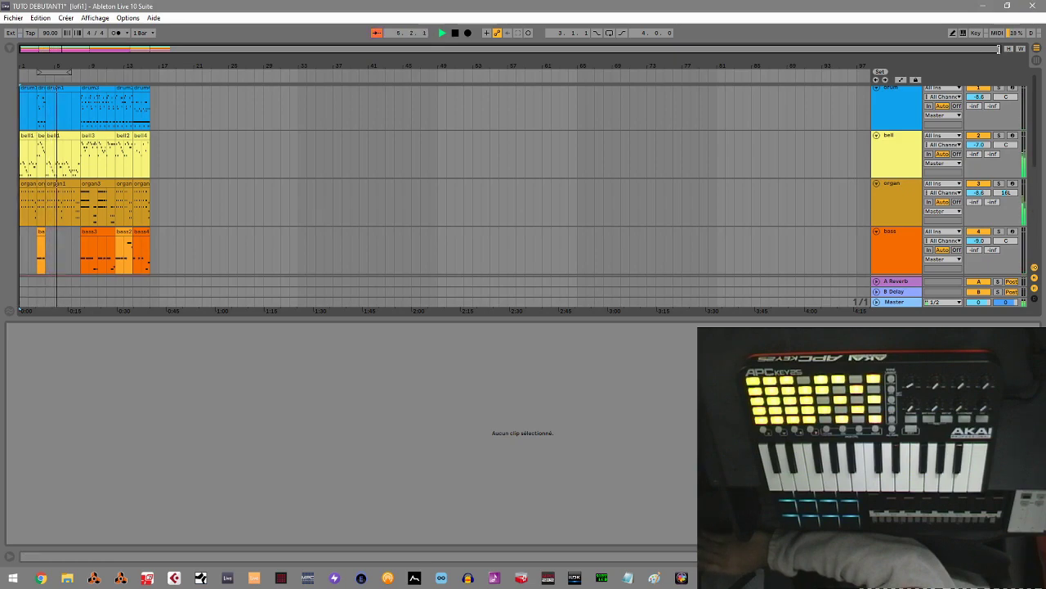
key("plus")
key("plus")
key("plus")
key("plus")
left_click_drag(544, 47, 316, 23)
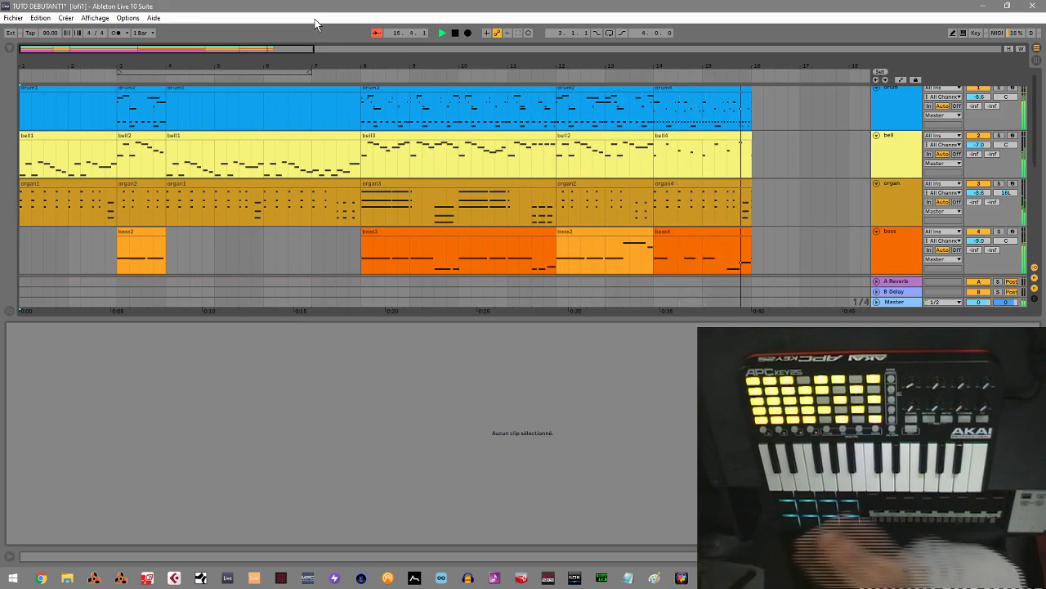
key("space")
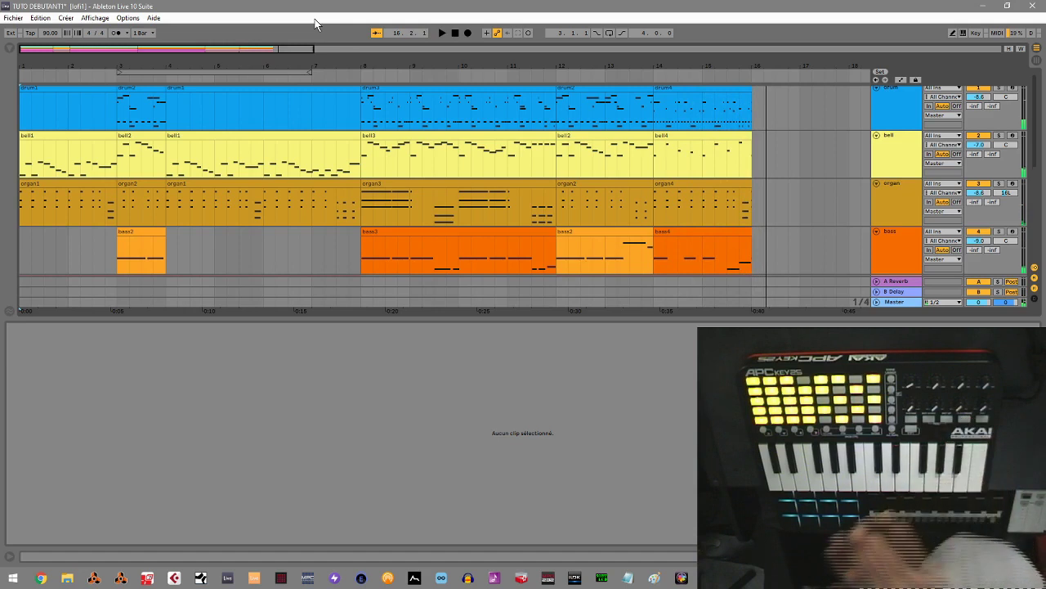